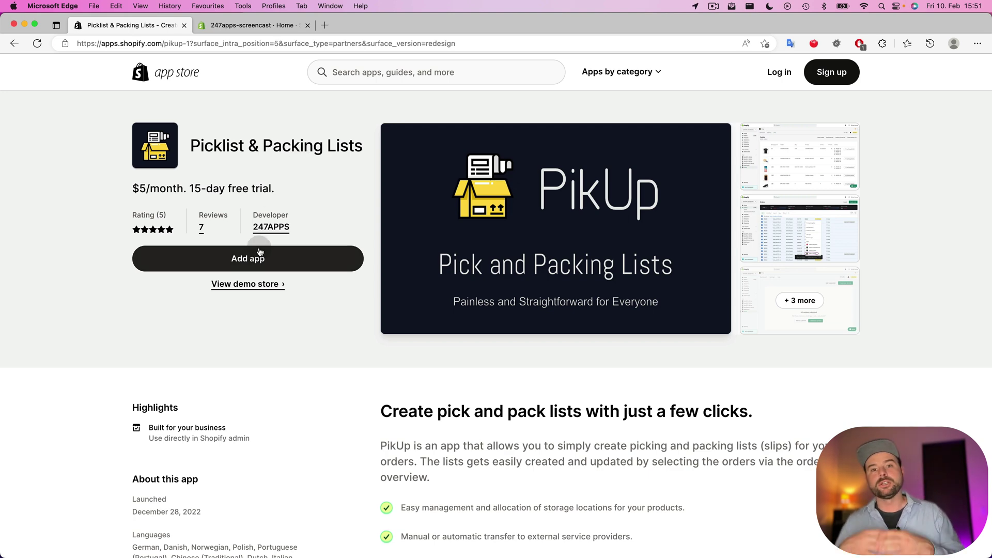
Select all 50 orders in Shopify admin's Orders list and send them to PikUp with Add to Picklist.
click(251, 26)
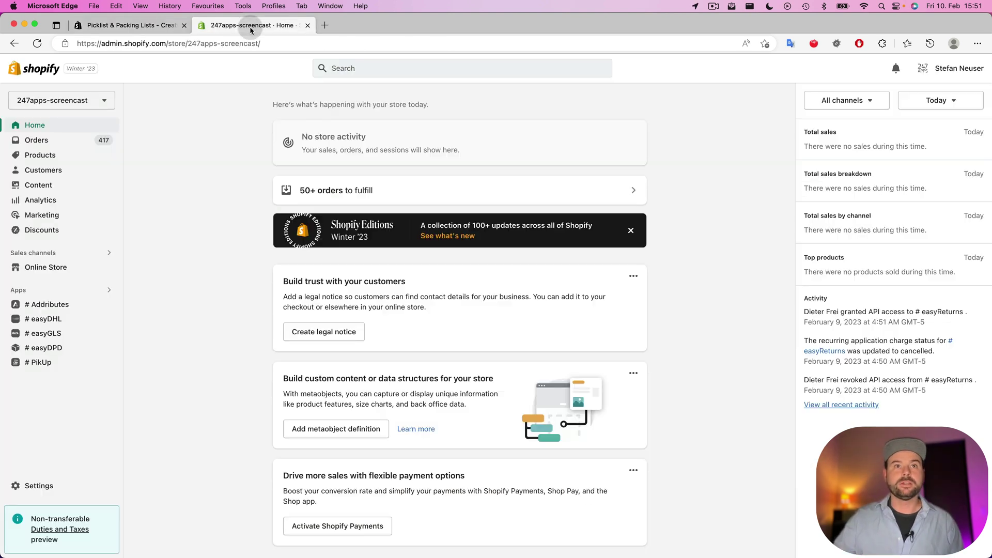
click(52, 140)
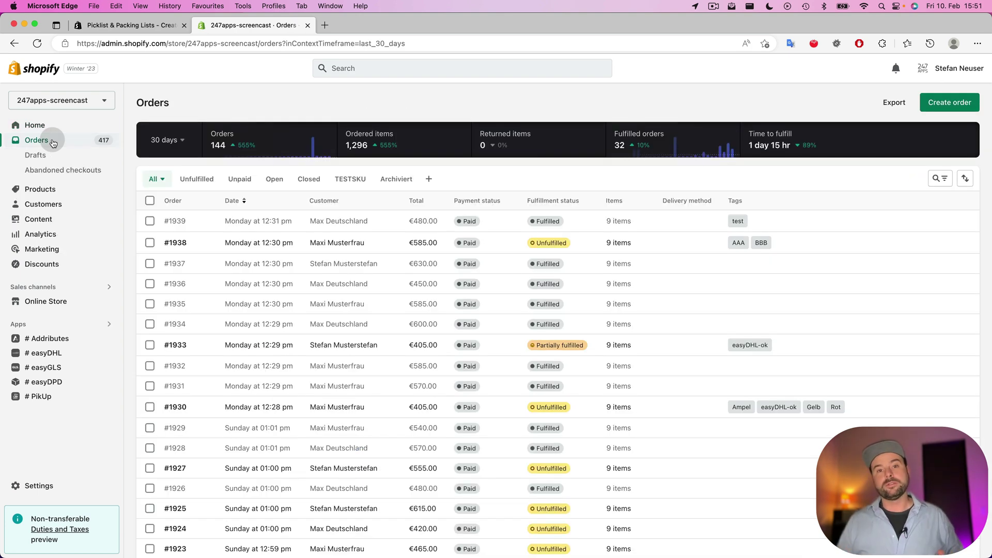
click(150, 201)
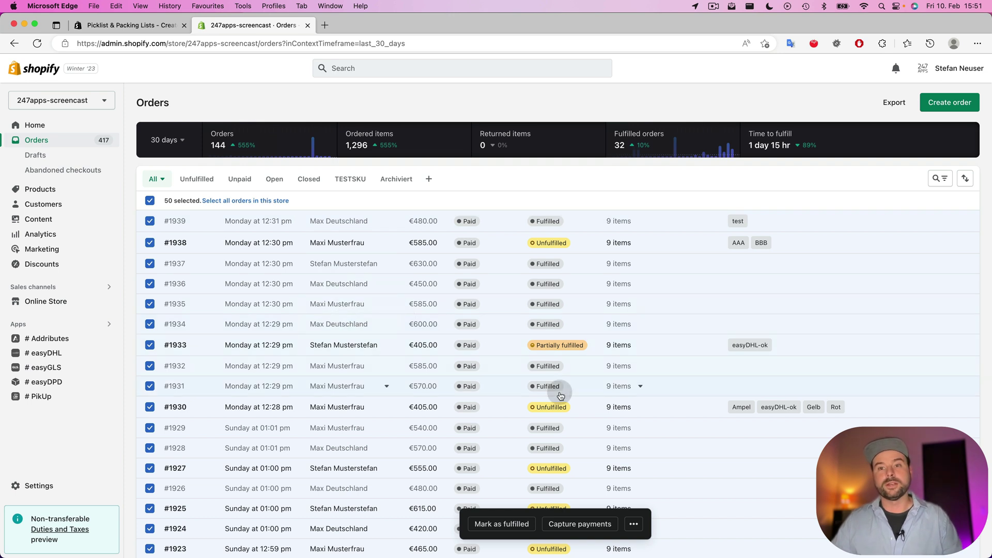
click(634, 524)
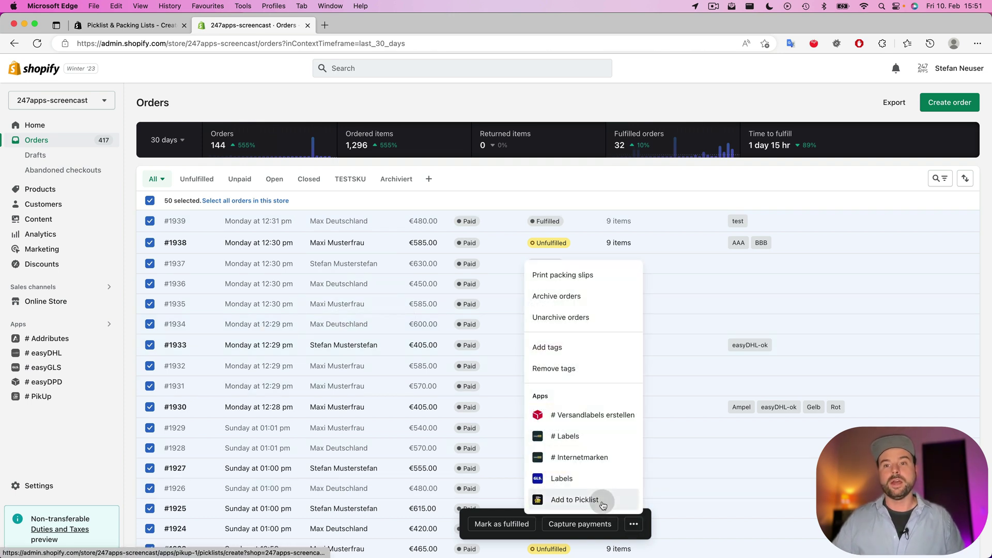
click(601, 500)
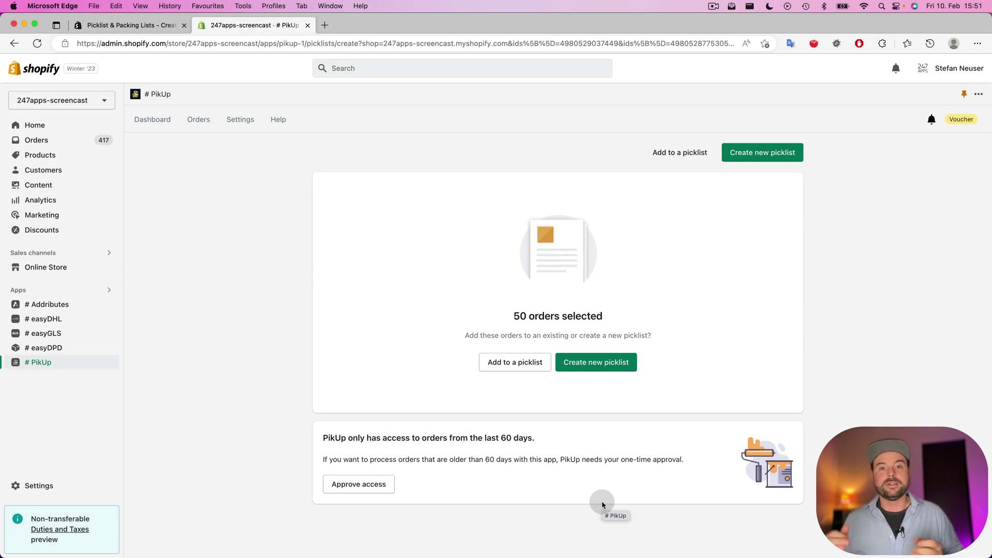
Select all 166 orders in PikUp's Orders list and choose add to picklist.
click(196, 120)
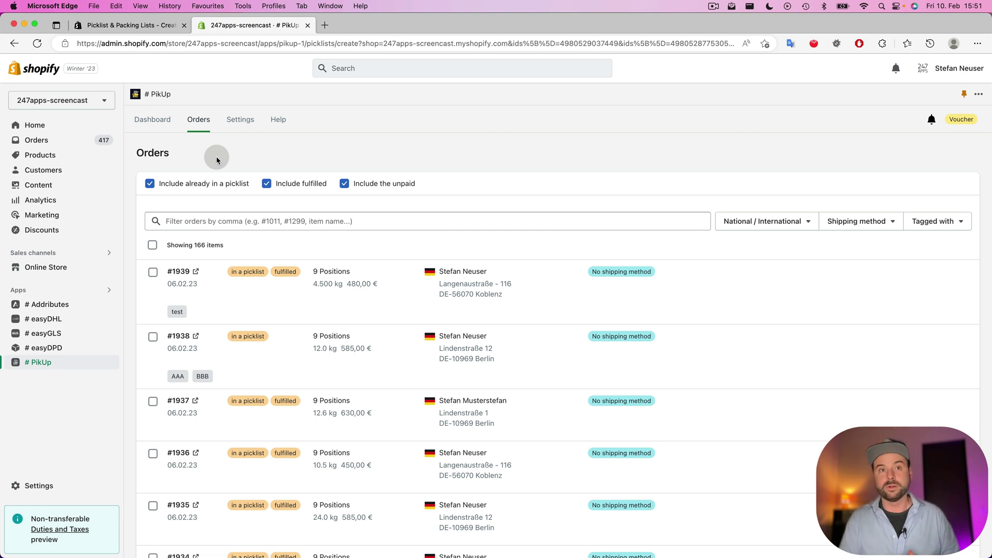
click(152, 245)
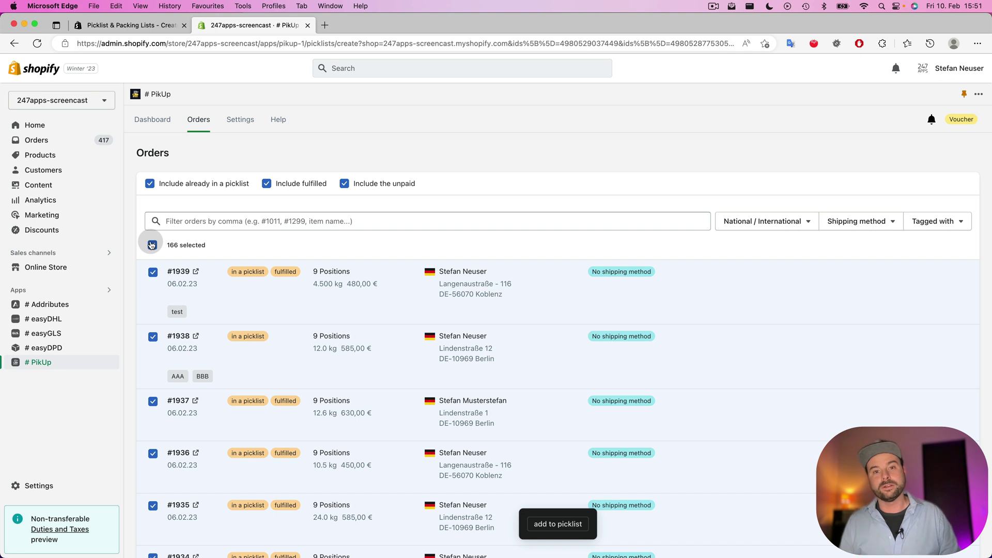
click(549, 532)
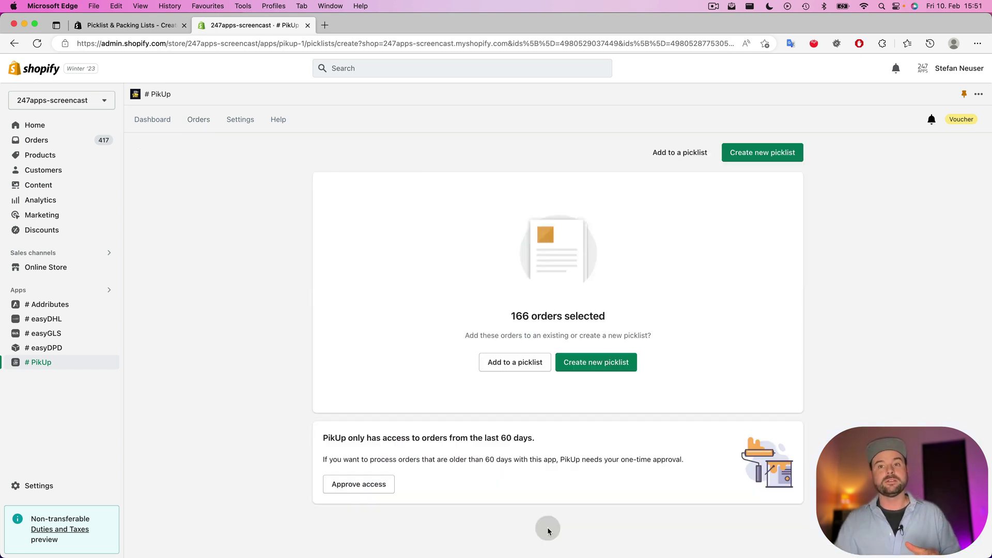
Create a new picklist for orders #1774 – #1939 and view its packing list.
click(605, 364)
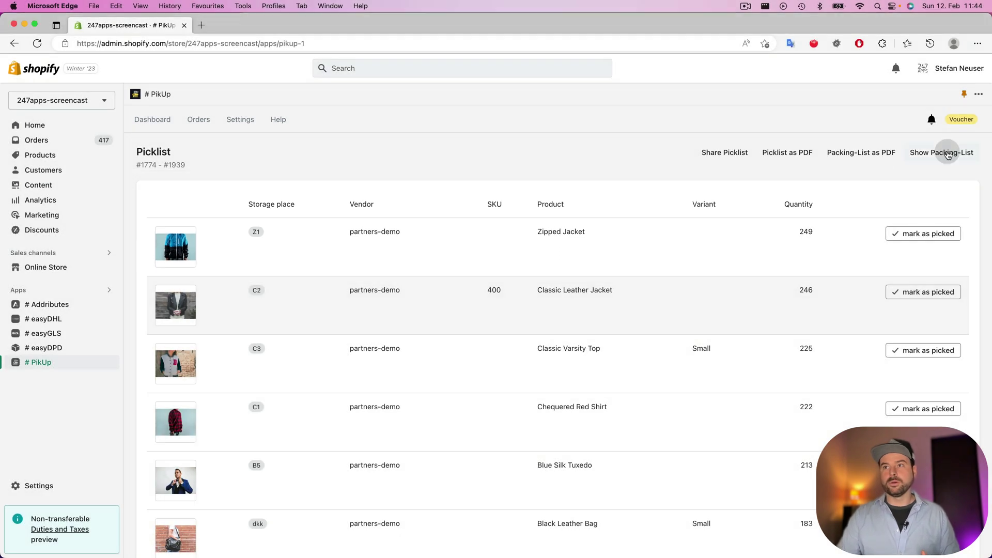
click(948, 154)
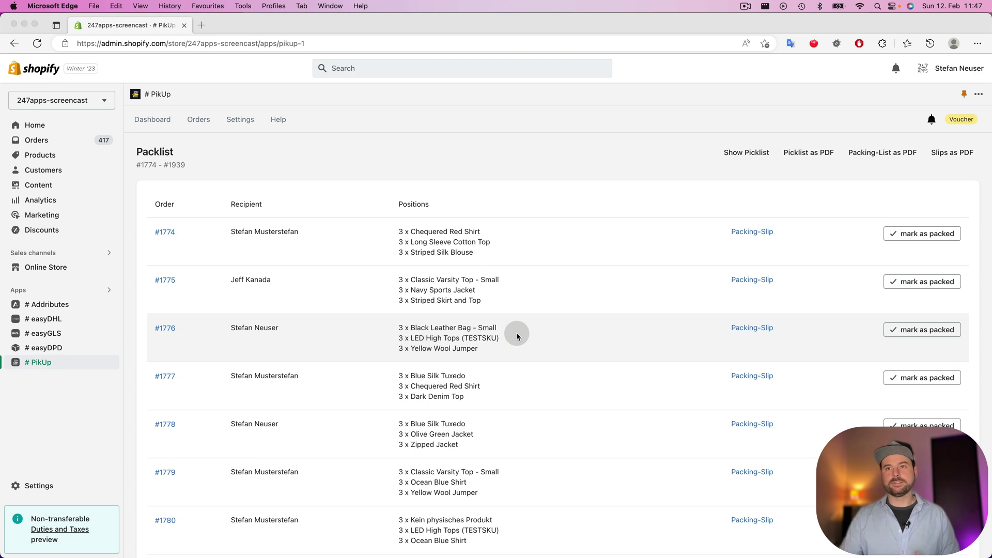
click(740, 152)
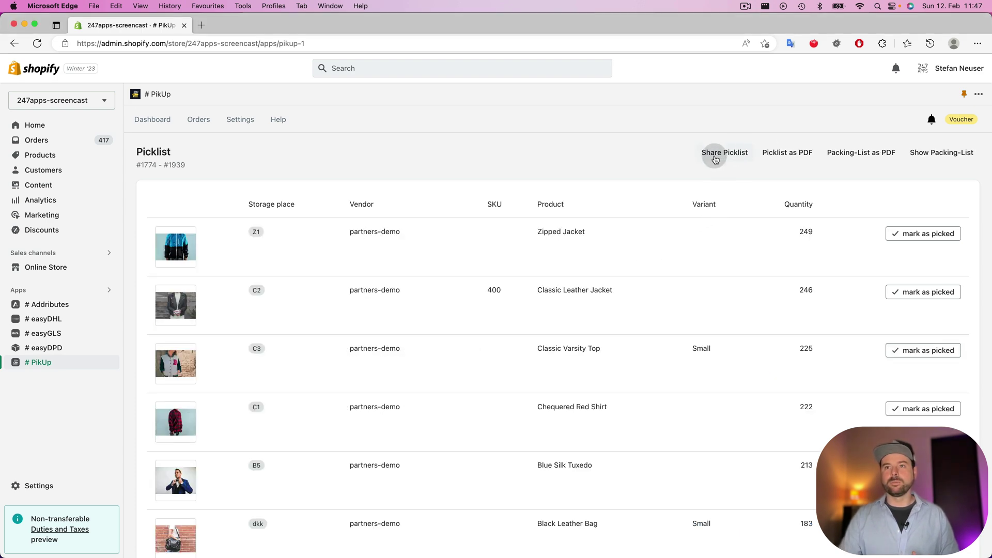
click(721, 154)
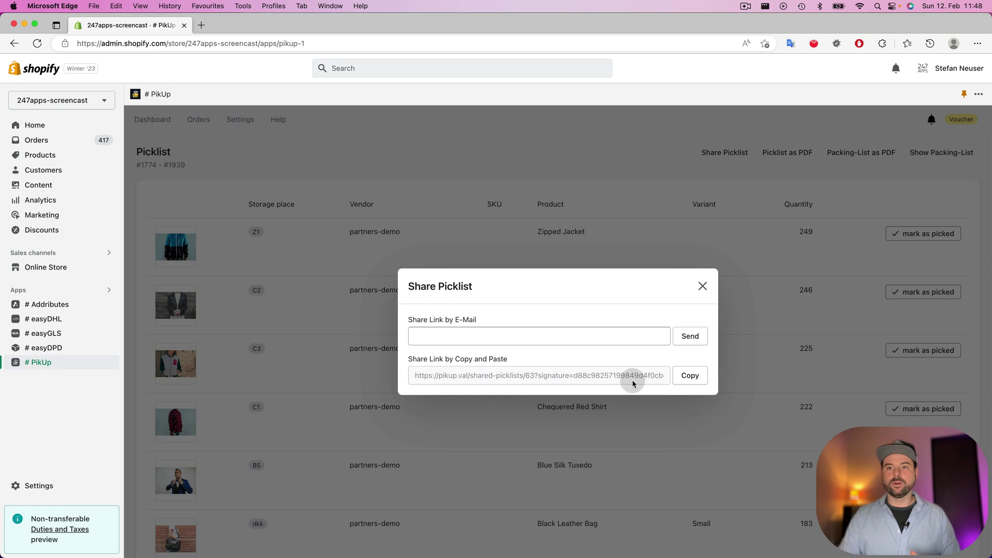
click(688, 376)
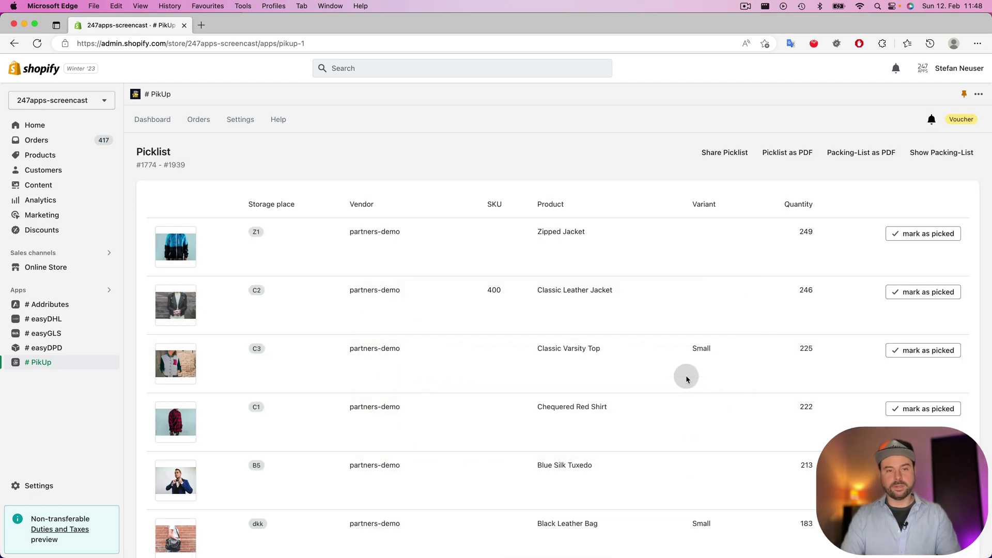
Load the copied picklist link in a new InPrivate browser window.
key(super+shift+n)
key(super+v)
key(Return)
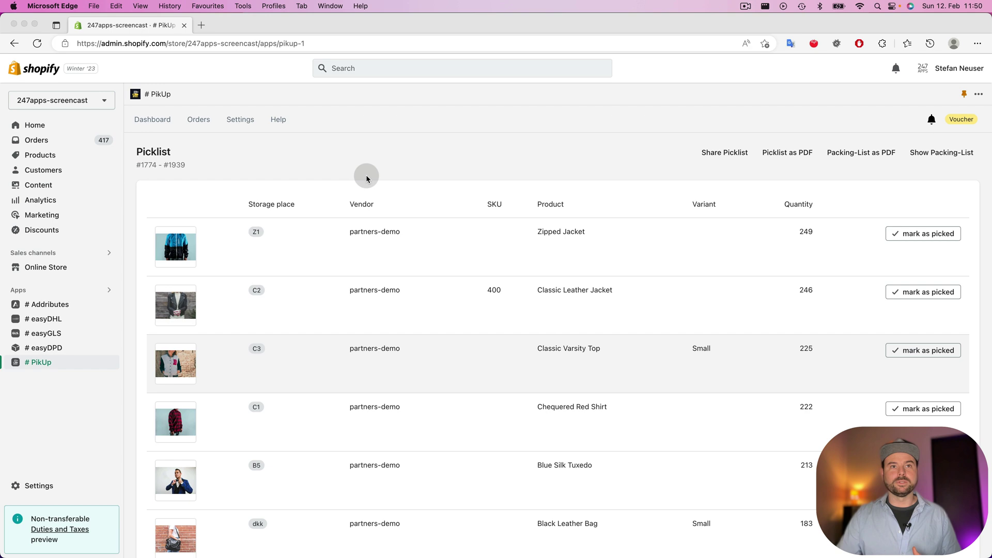
Review PikUp's Settings: 250 orders per page, with fulfilled, picklisted and unpaid orders included.
click(241, 124)
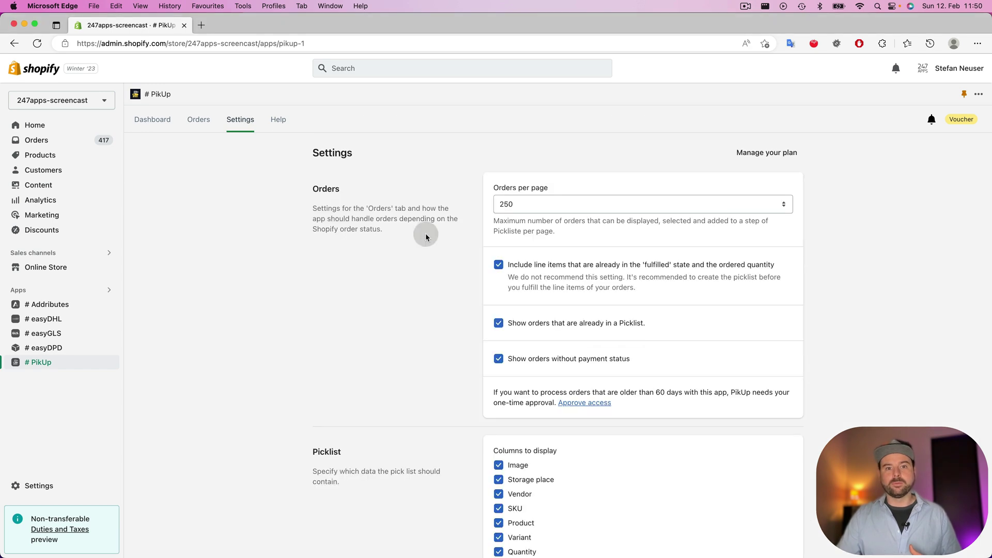
scroll(427, 235, down, 3)
scroll(427, 234, down, 3)
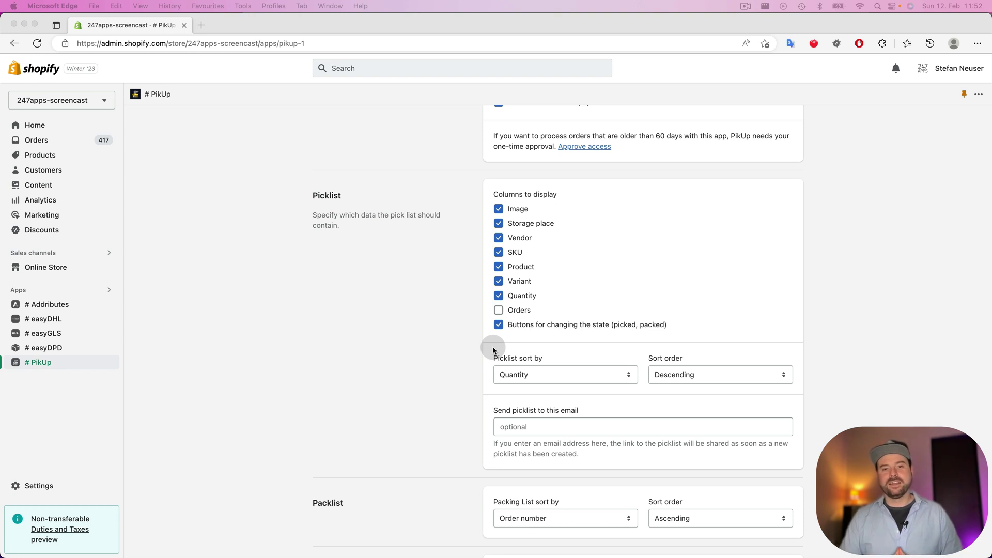
scroll(493, 350, up, 5)
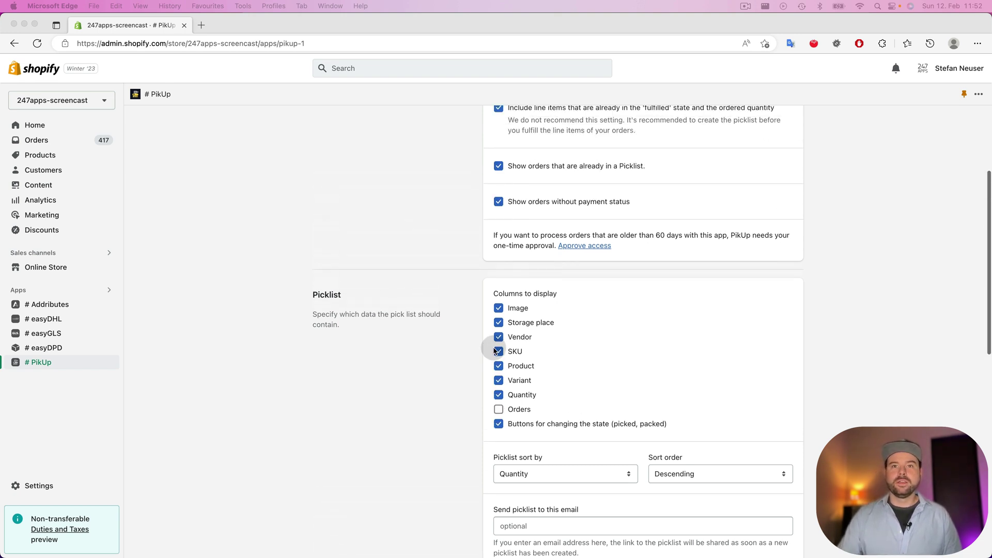
scroll(443, 249, up, 1)
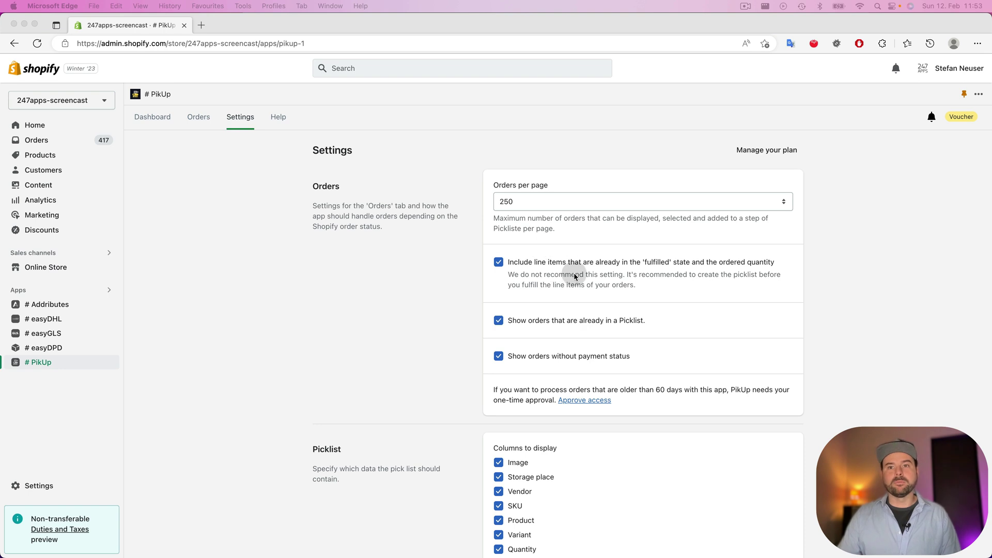
Keep the picklist sorted by Quantity and move down to the Documents settings.
click(648, 400)
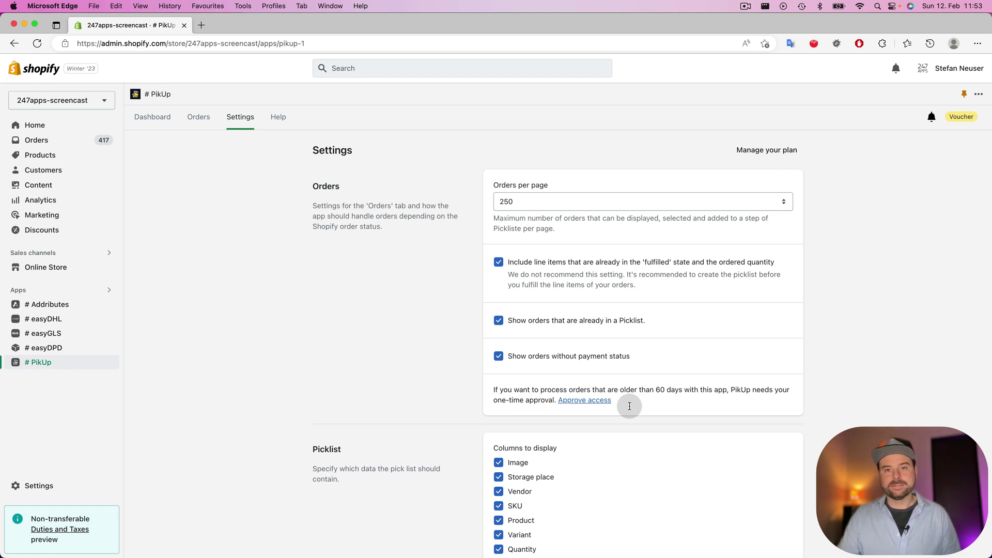
scroll(629, 406, down, 5)
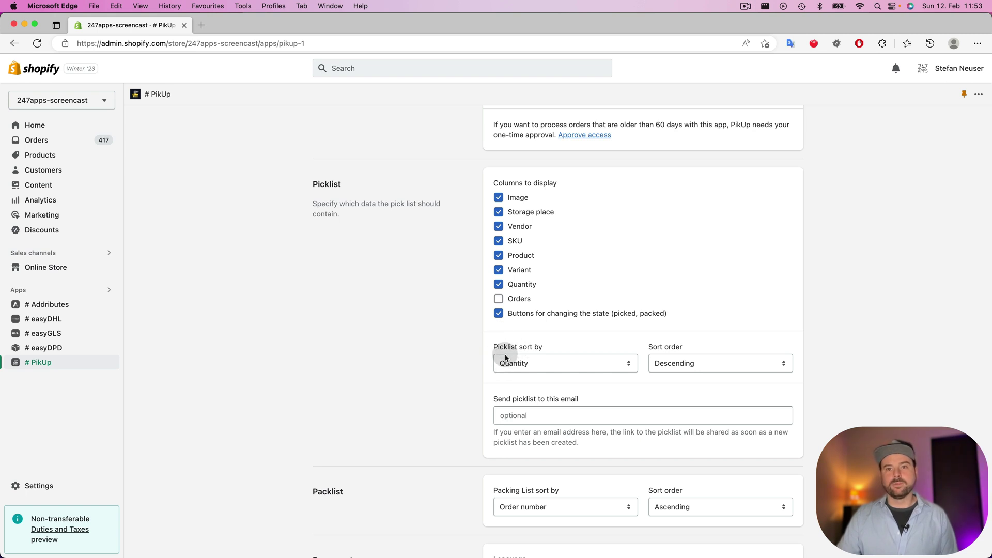
click(551, 362)
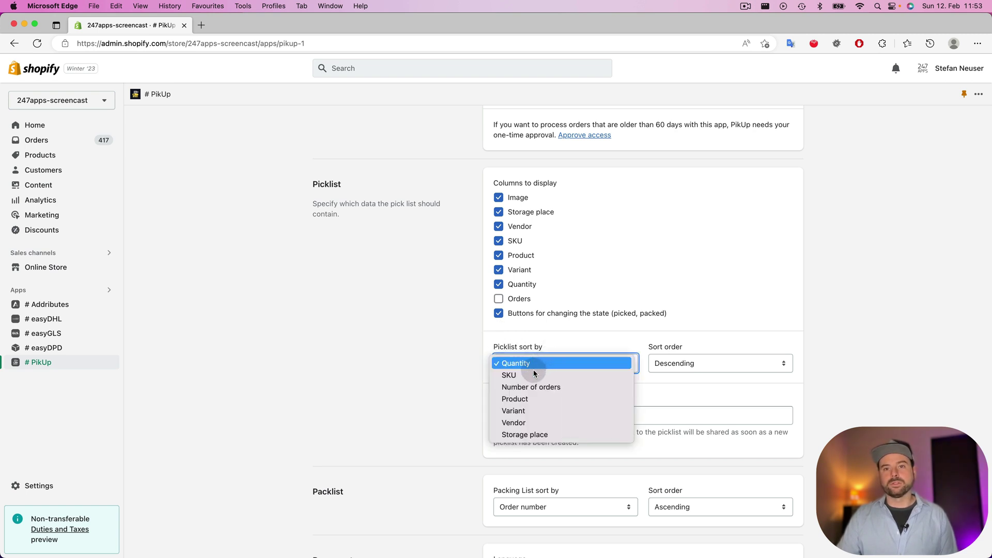
click(447, 349)
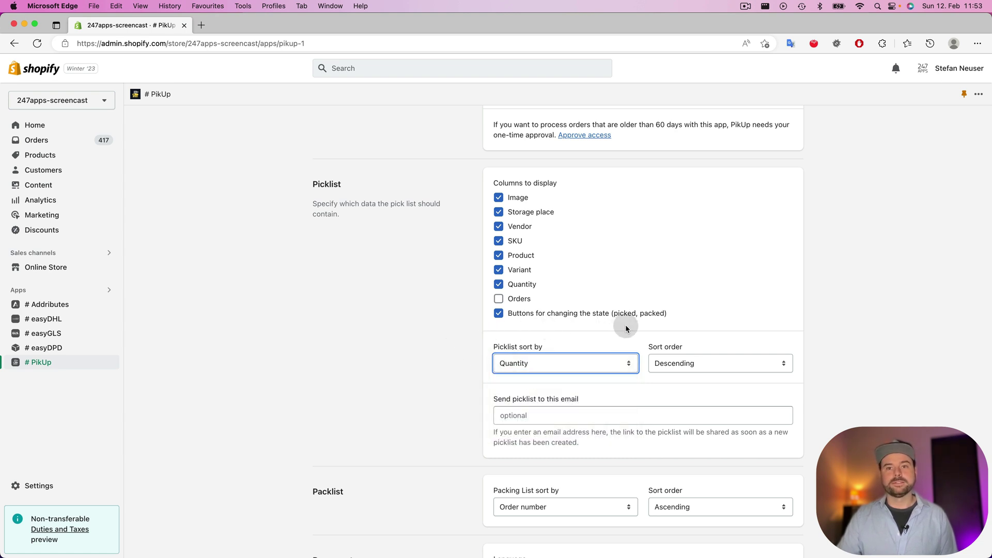
scroll(625, 324, down, 5)
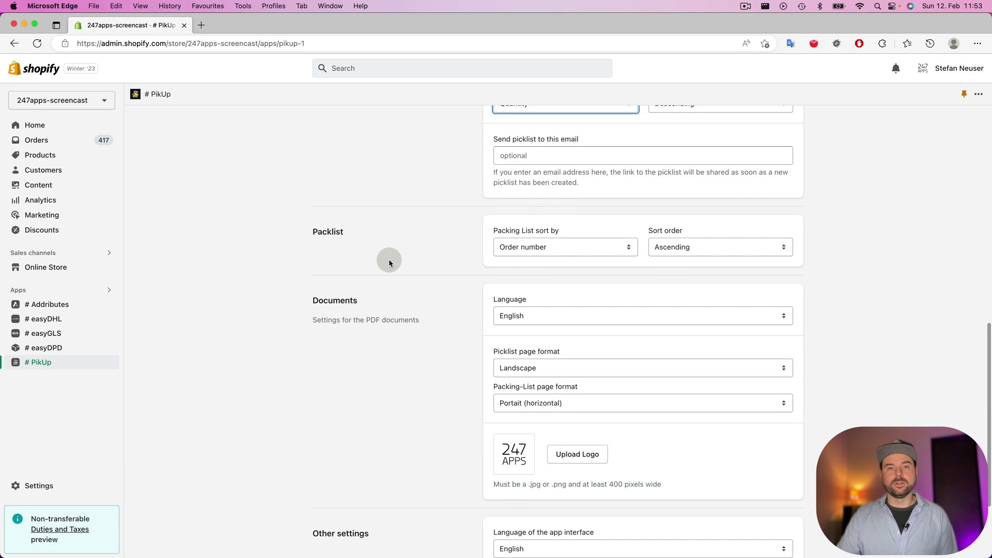
scroll(431, 299, down, 2)
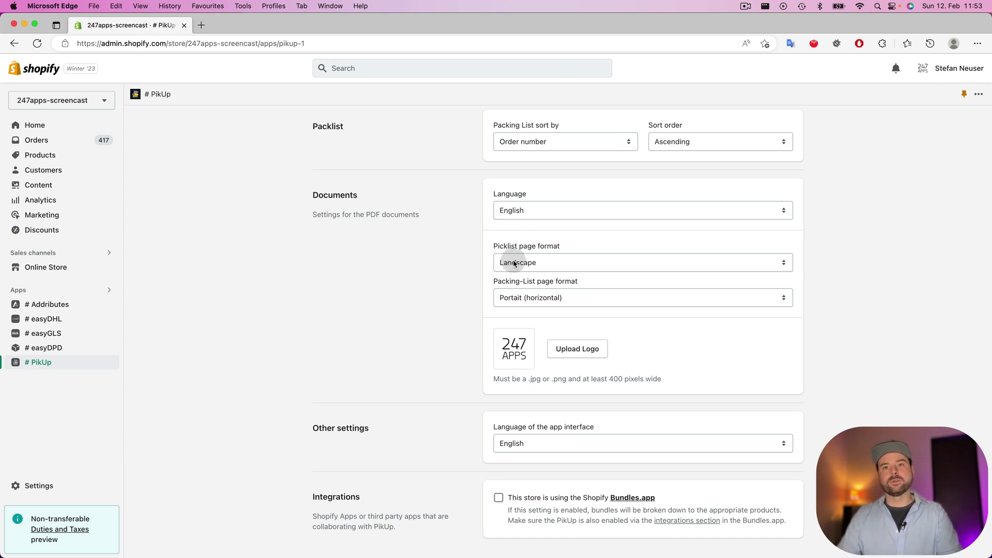
Keep the picklist PDF page format at Landscape and review the picklist column settings.
click(549, 267)
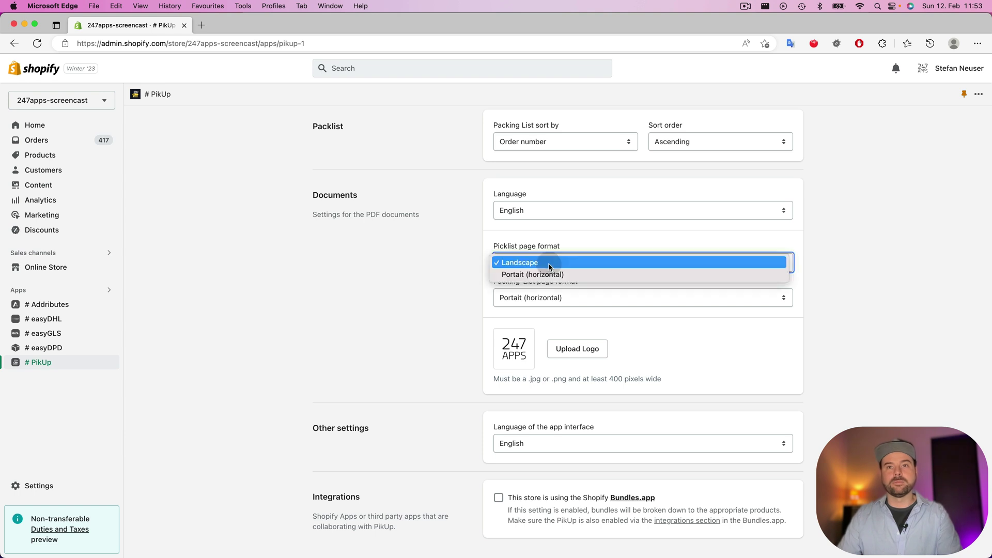
click(460, 274)
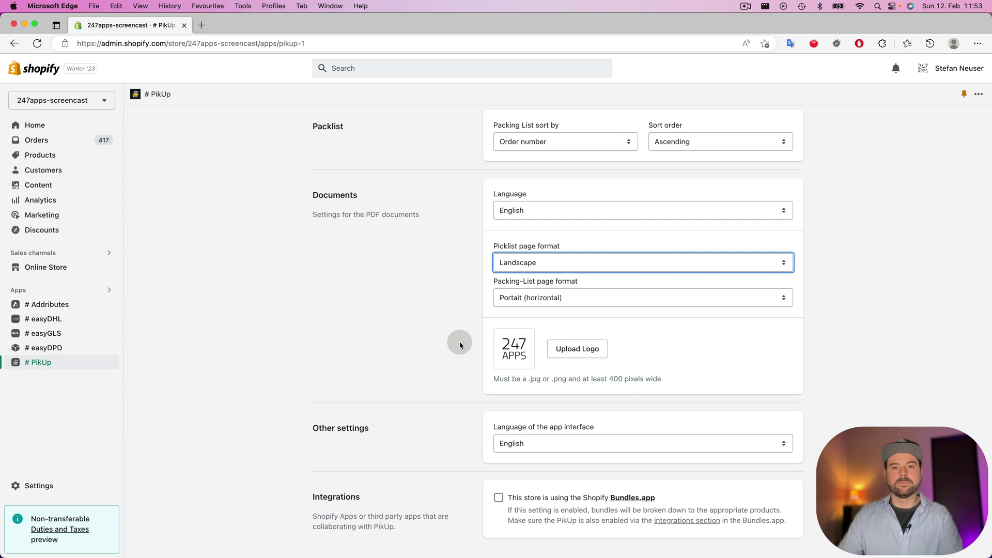
scroll(427, 340, down, 2)
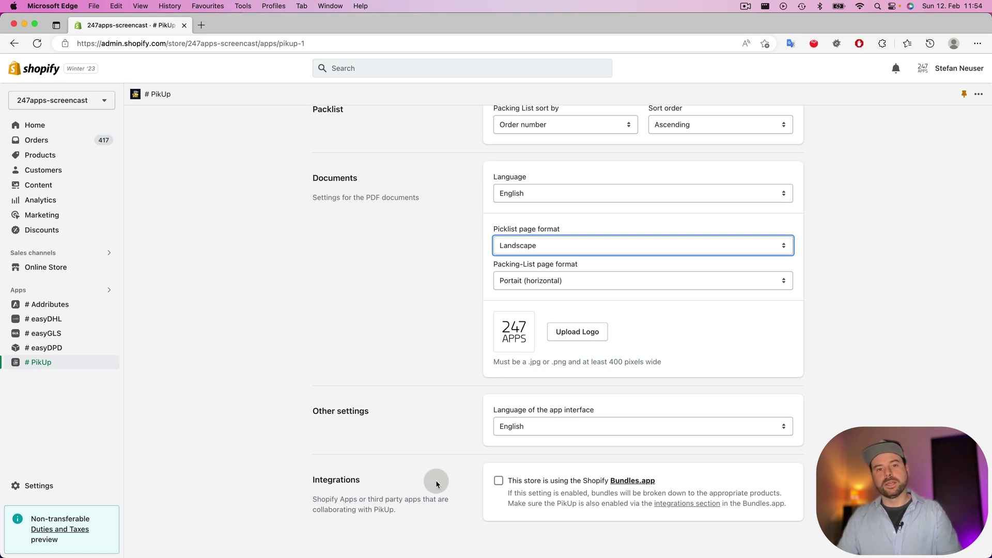
scroll(469, 479, up, 1)
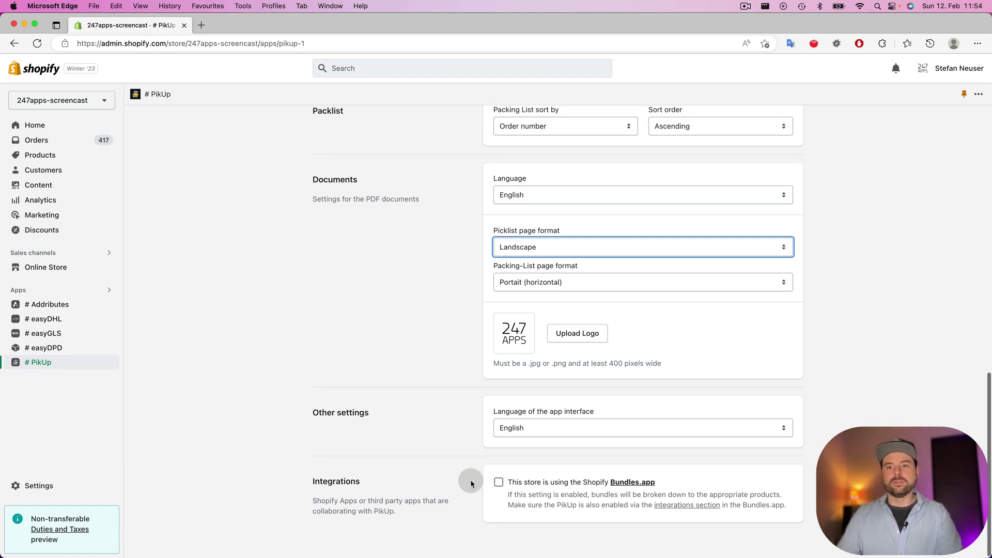
scroll(625, 483, down, 1)
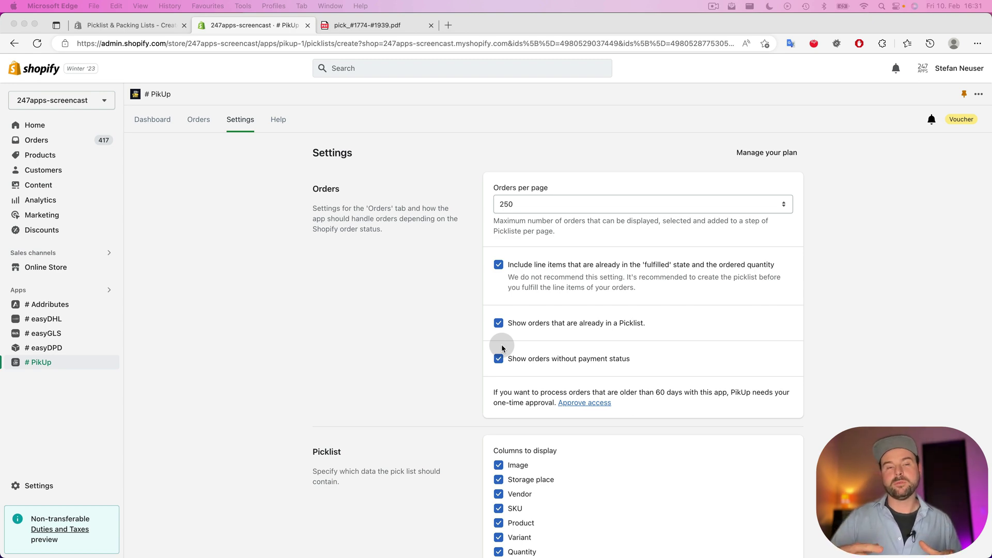
Open the Storage places list and inspect the Small Black Leather Bag's Edit dialog and More actions menu.
click(154, 120)
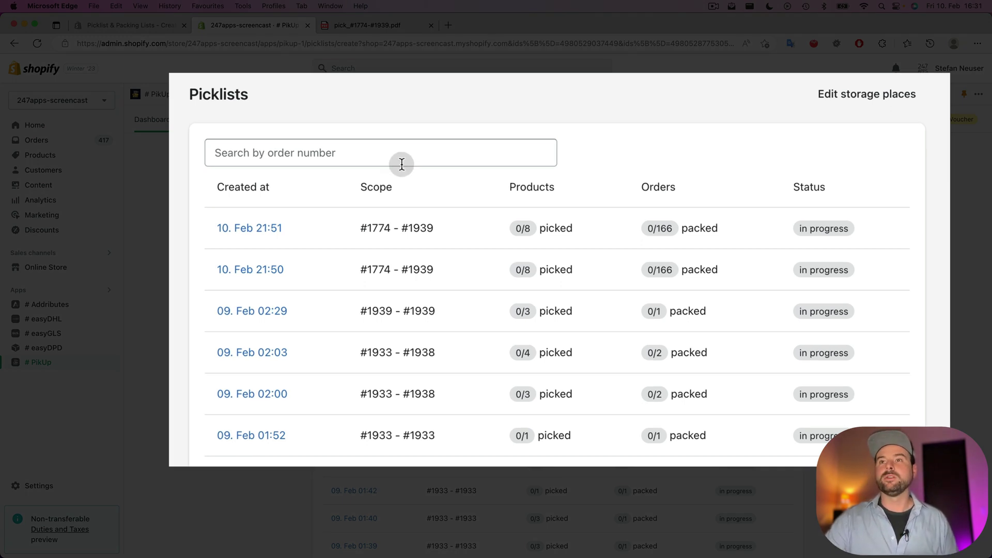
click(826, 96)
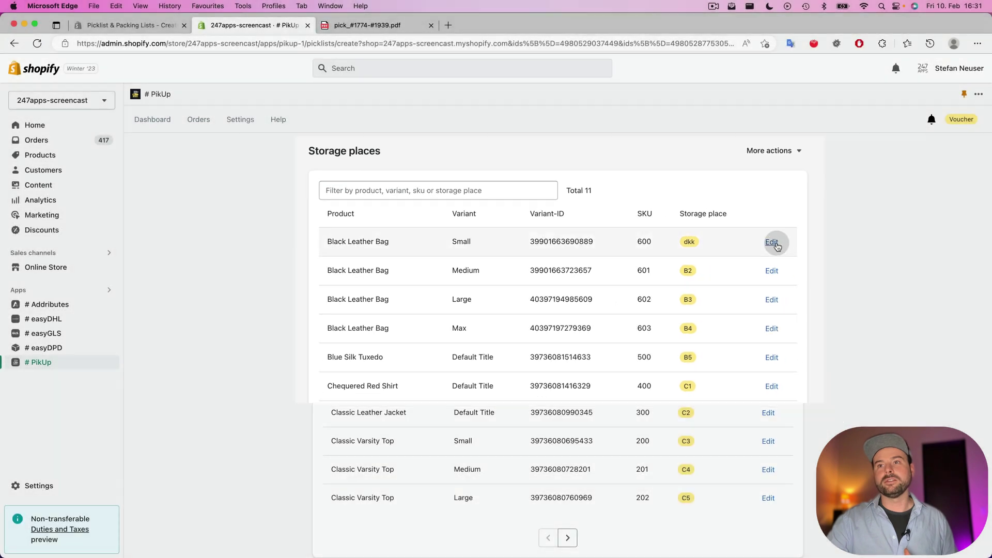
click(769, 243)
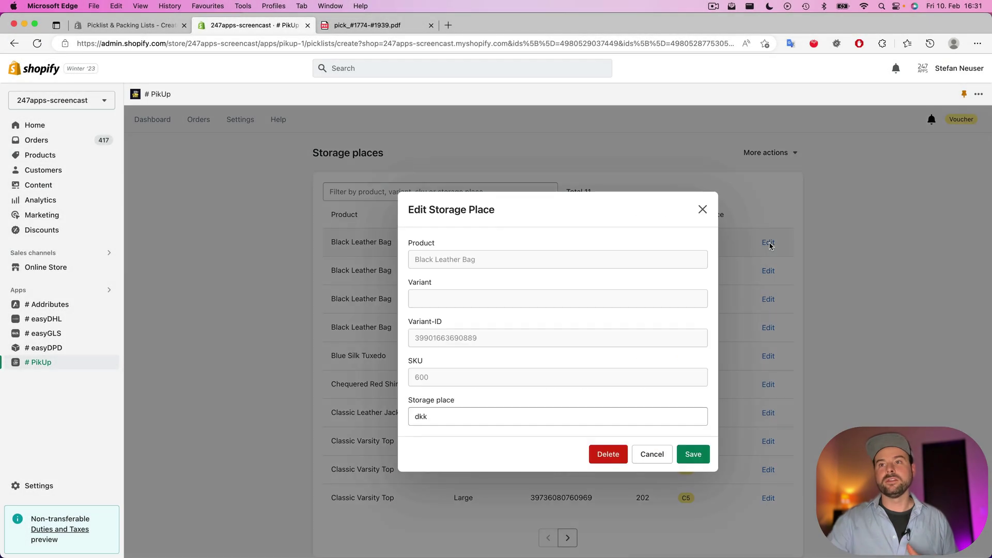
click(702, 209)
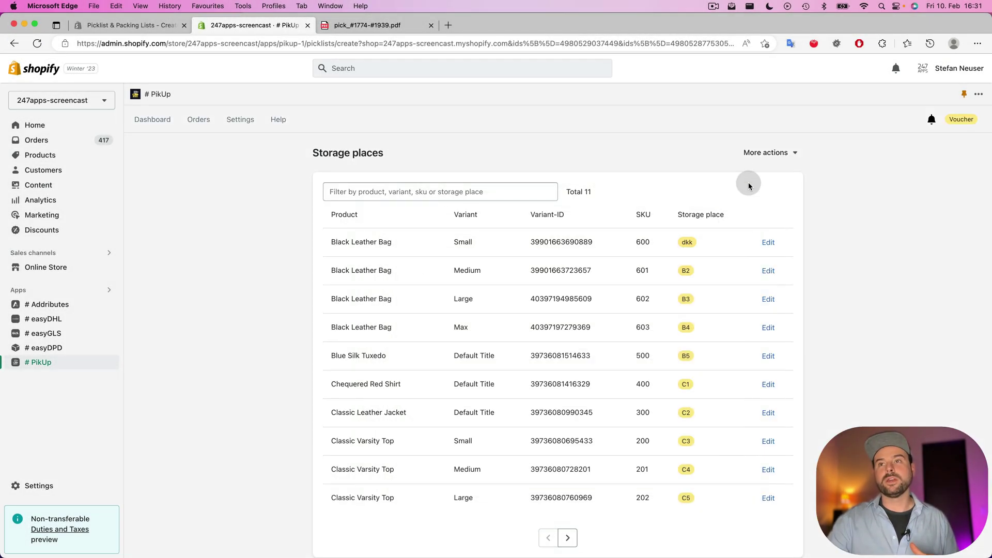
click(779, 155)
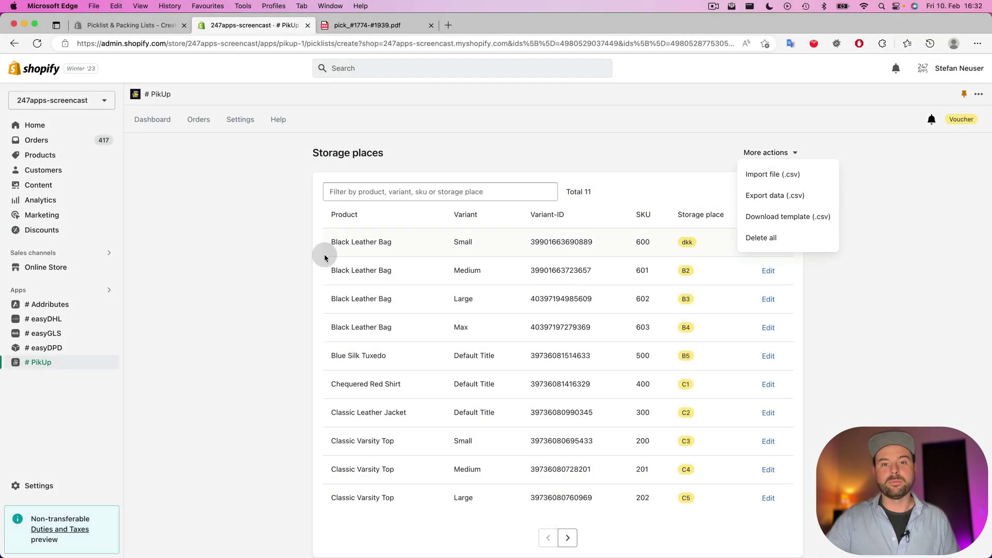
click(297, 264)
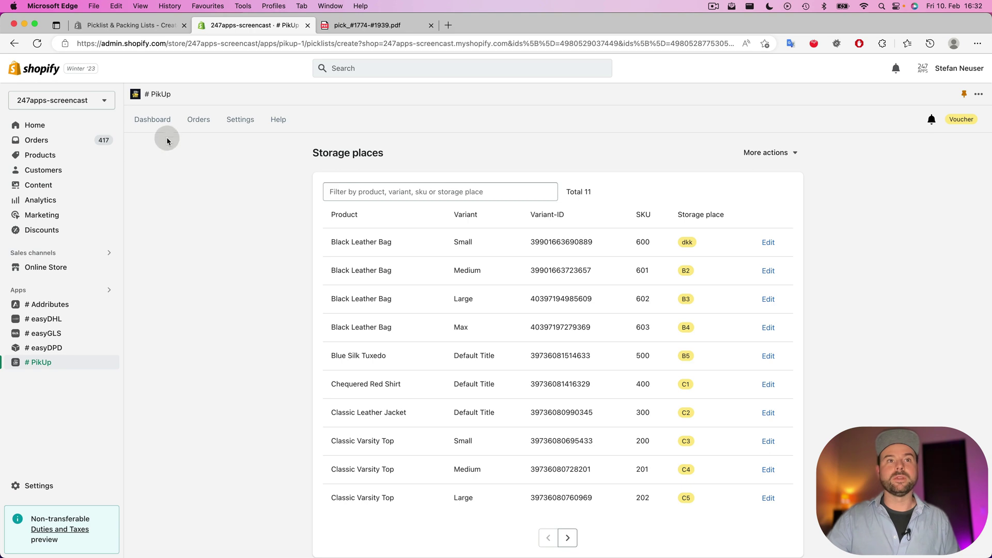
Open the 10. Feb 21:51 picklist and highlight its Storage place column heading.
click(157, 122)
click(340, 240)
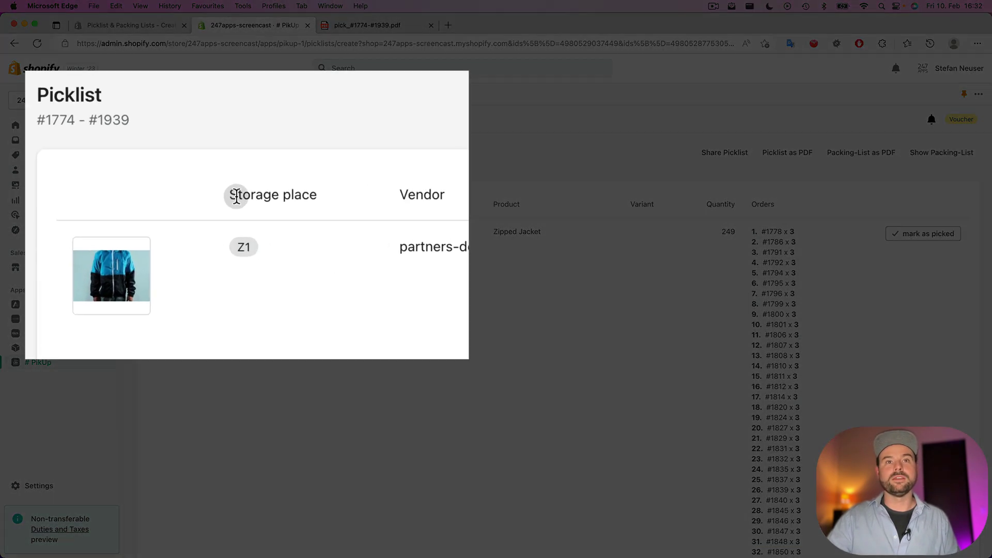
drag(236, 197, 297, 197)
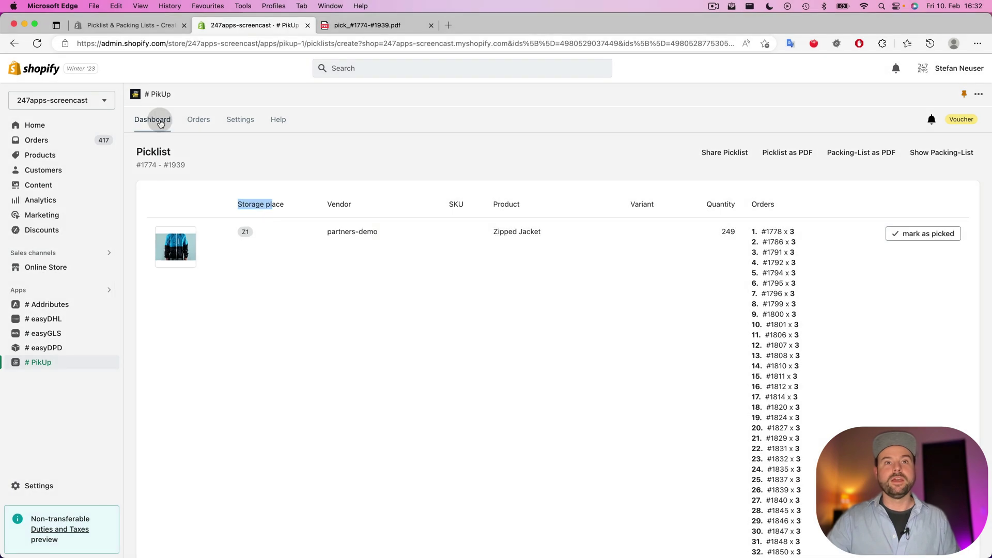
click(159, 119)
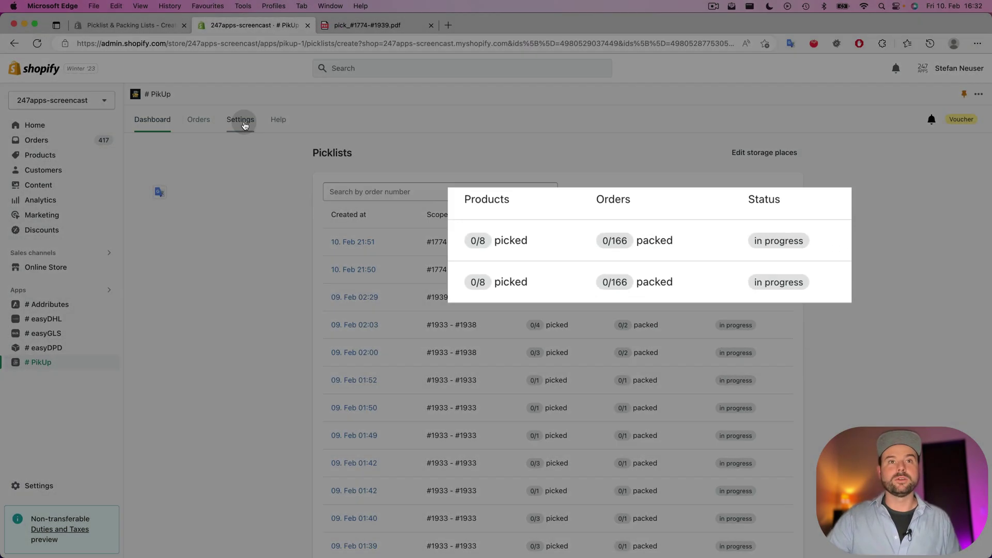
Uncheck 'Buttons for changing the state (picked, packed)' in Settings and save.
click(241, 120)
scroll(429, 214, down, 3)
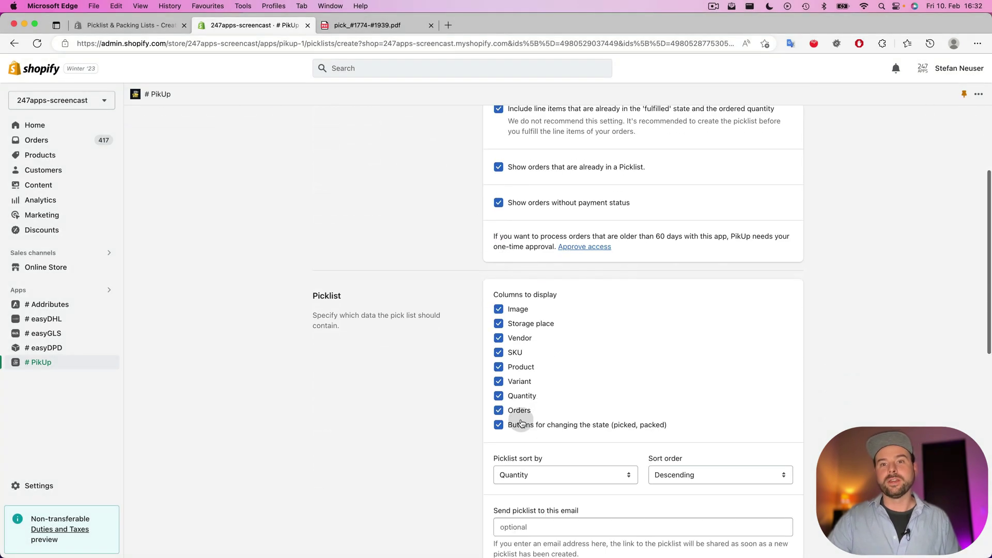
click(498, 425)
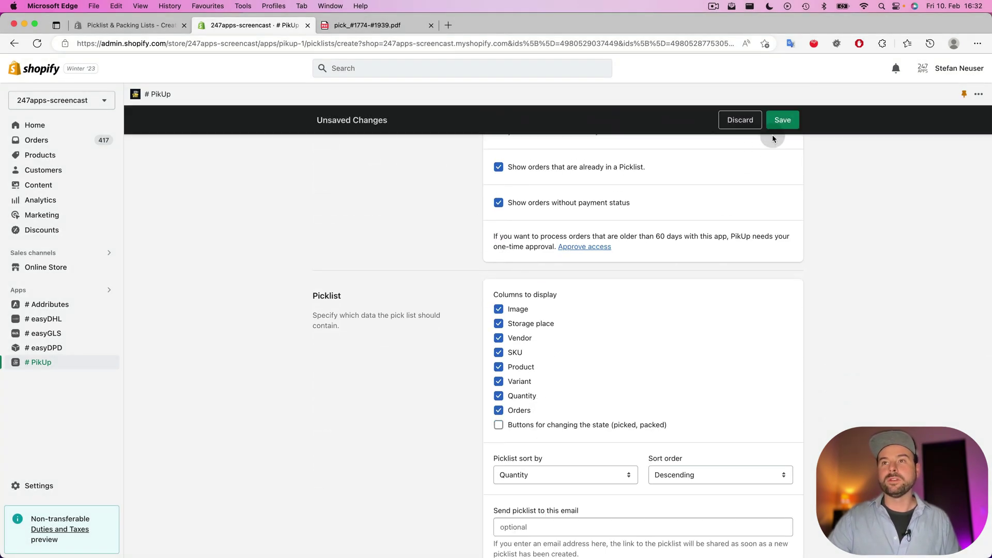
click(779, 118)
scroll(187, 177, up, 3)
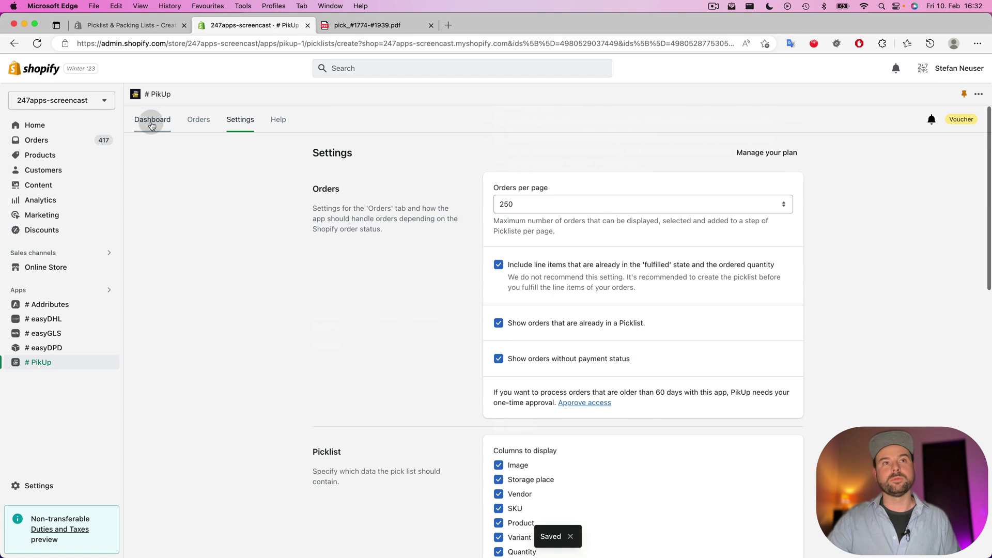
Reopen the 10. Feb 21:51 picklist from the Dashboard.
click(152, 126)
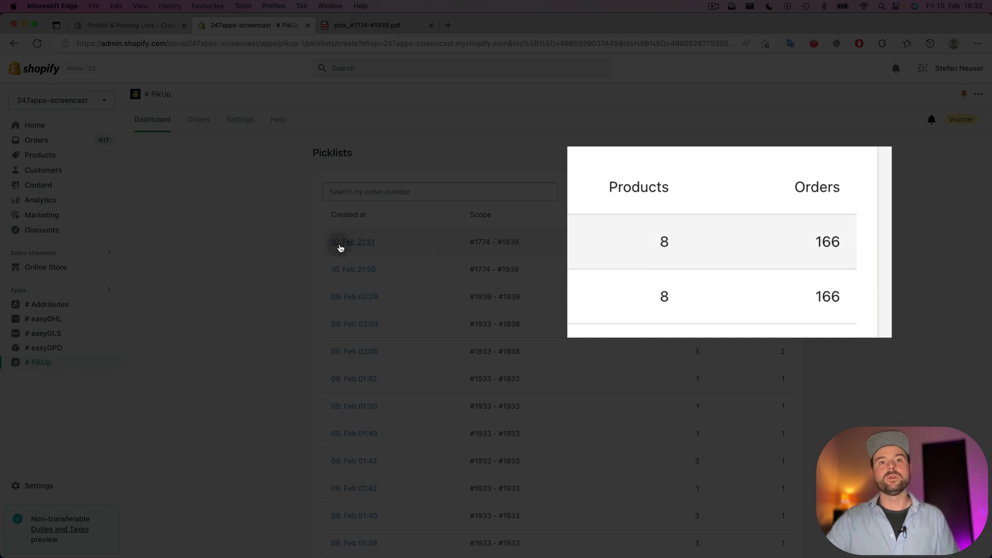
click(340, 246)
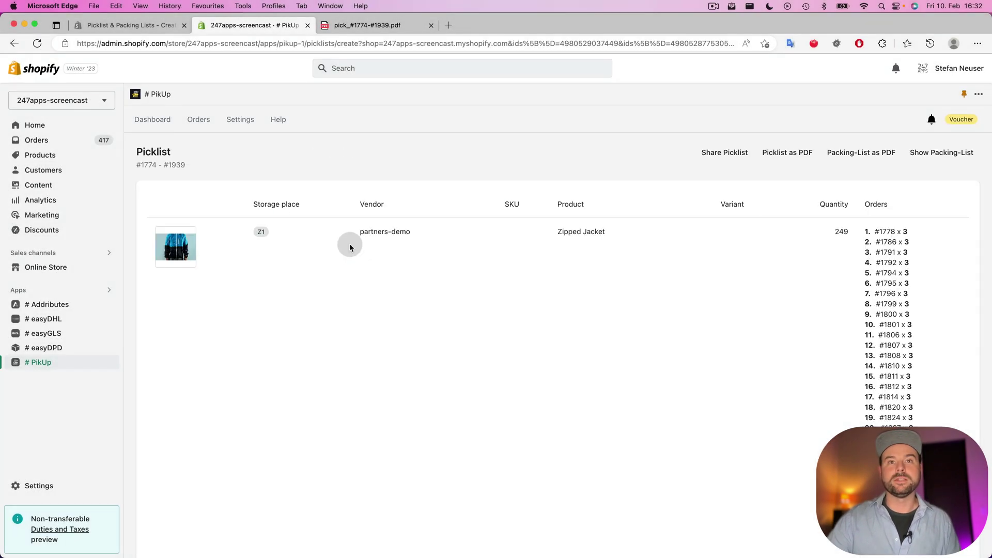